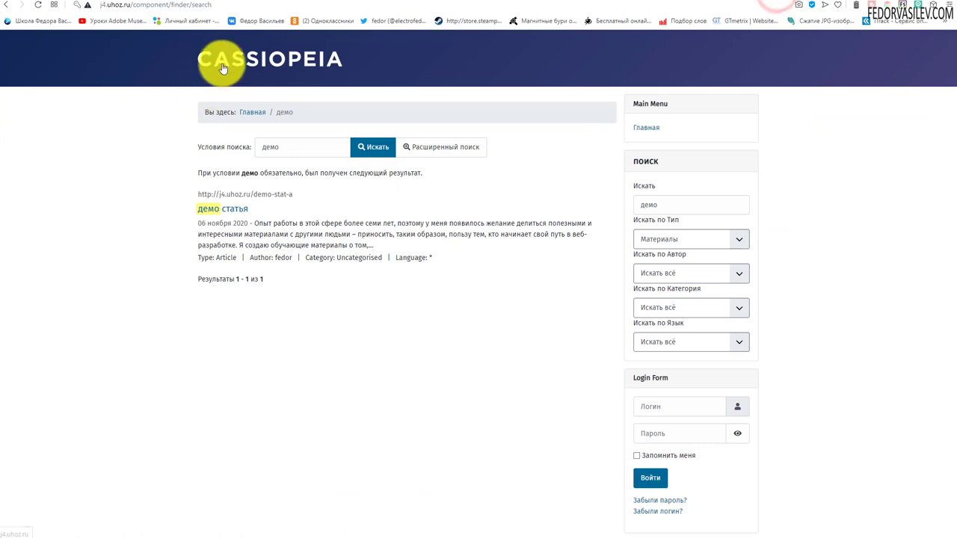
- Open the list of site template styles in the Joomla administrator's system area
click(210, 208)
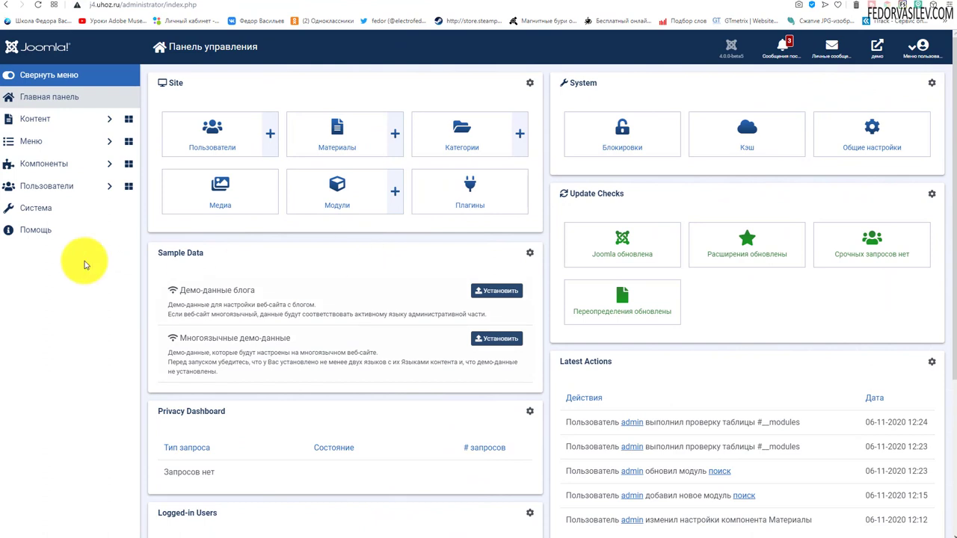
click(19, 207)
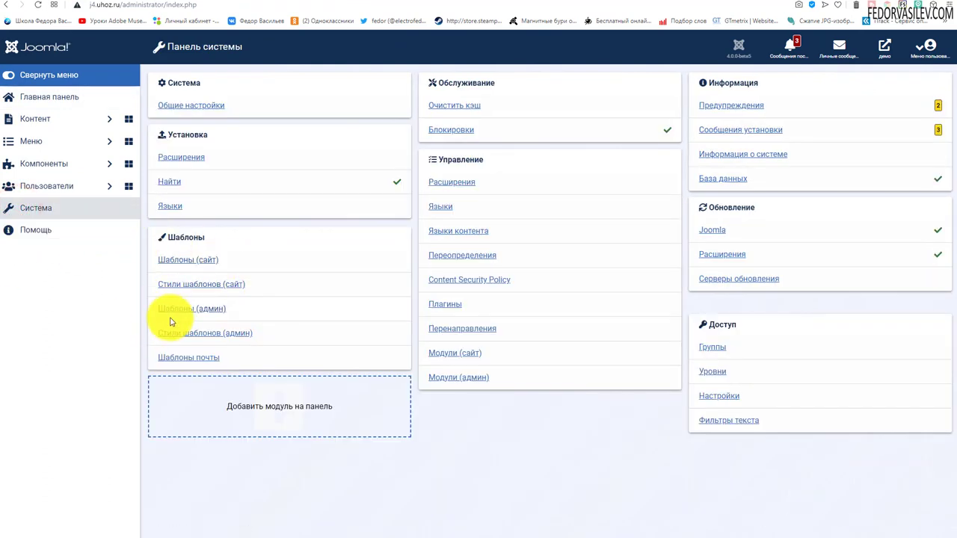
click(181, 359)
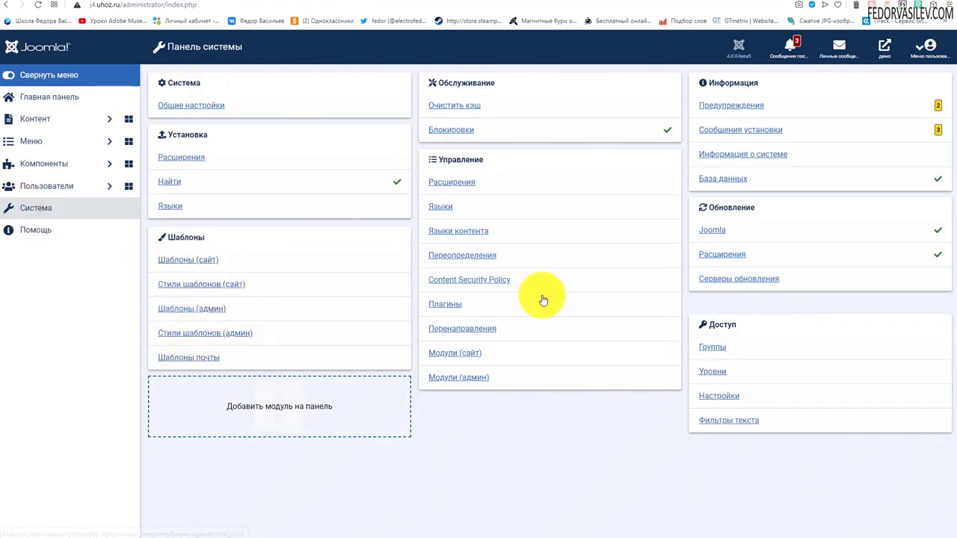
click(204, 289)
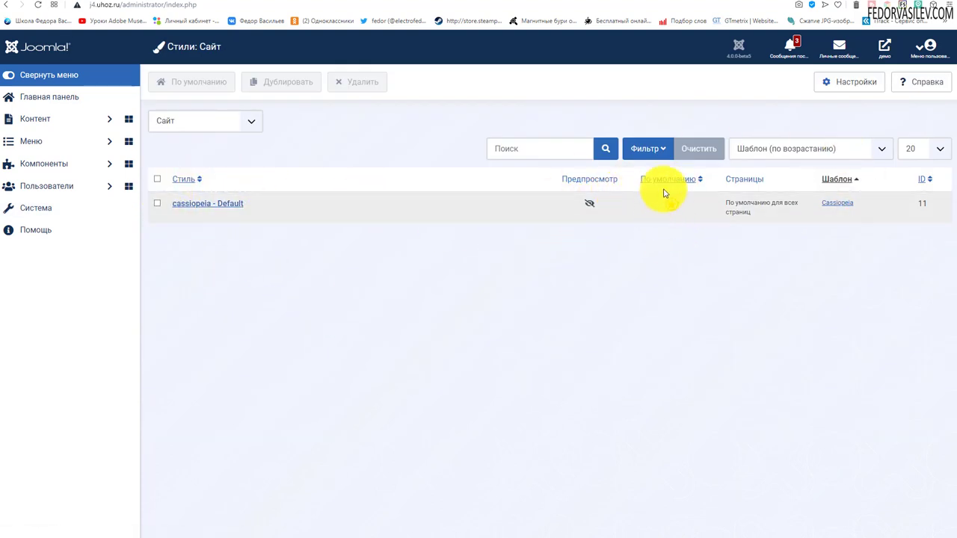
- Review the cassiopeia - Default style's details, additional parameters and menu assignment, and close it without saving
click(213, 204)
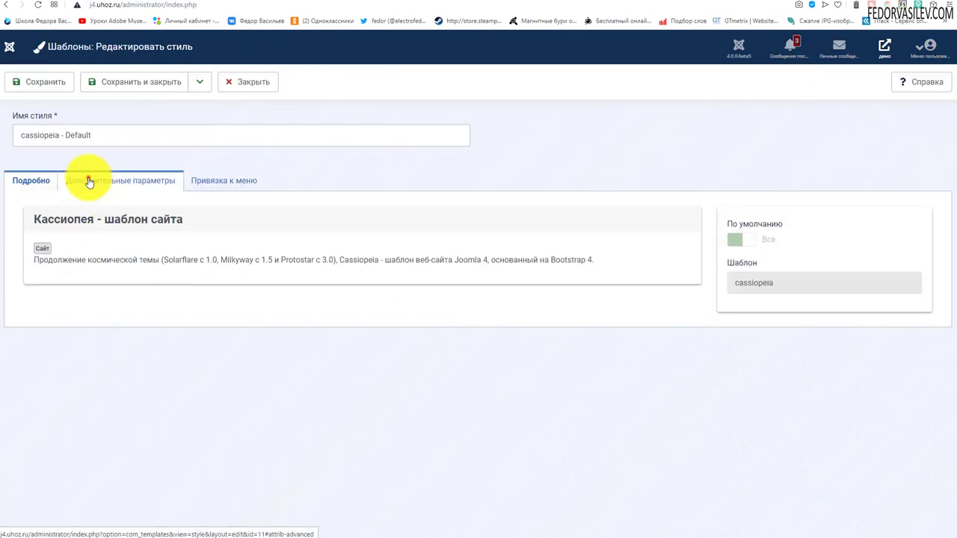
click(89, 181)
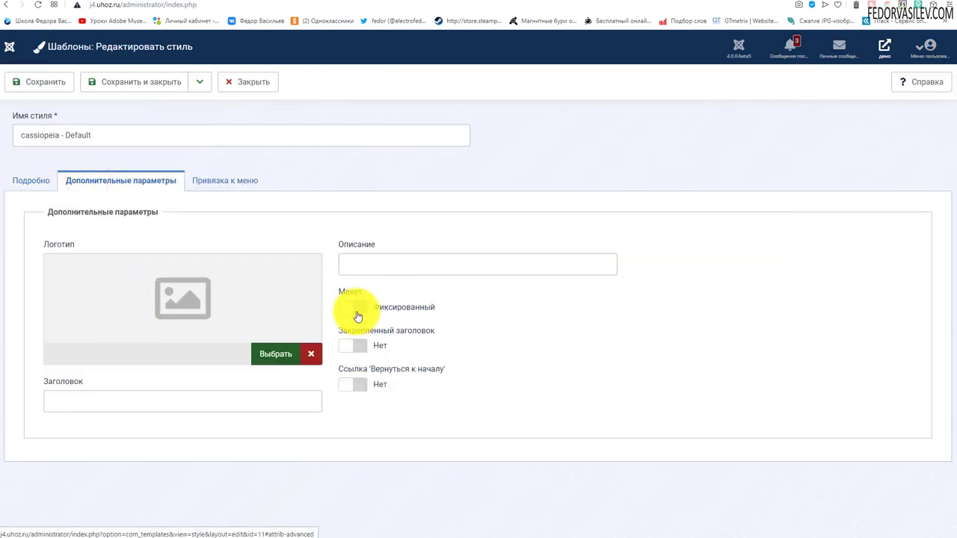
click(221, 182)
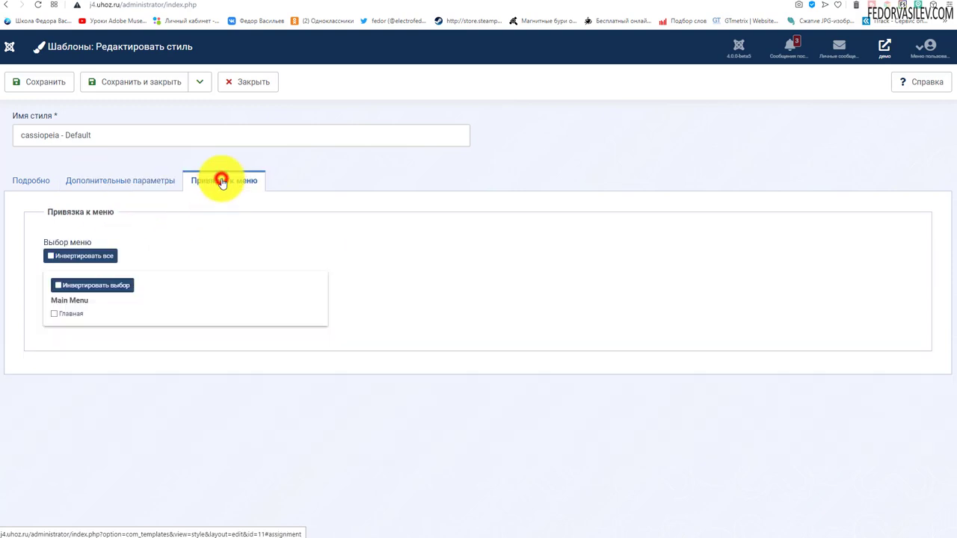
click(15, 183)
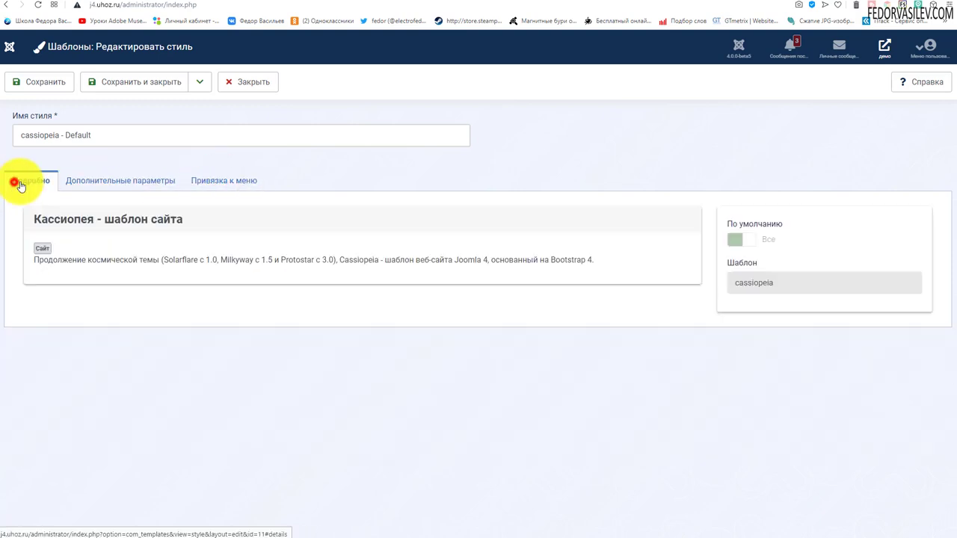
click(244, 91)
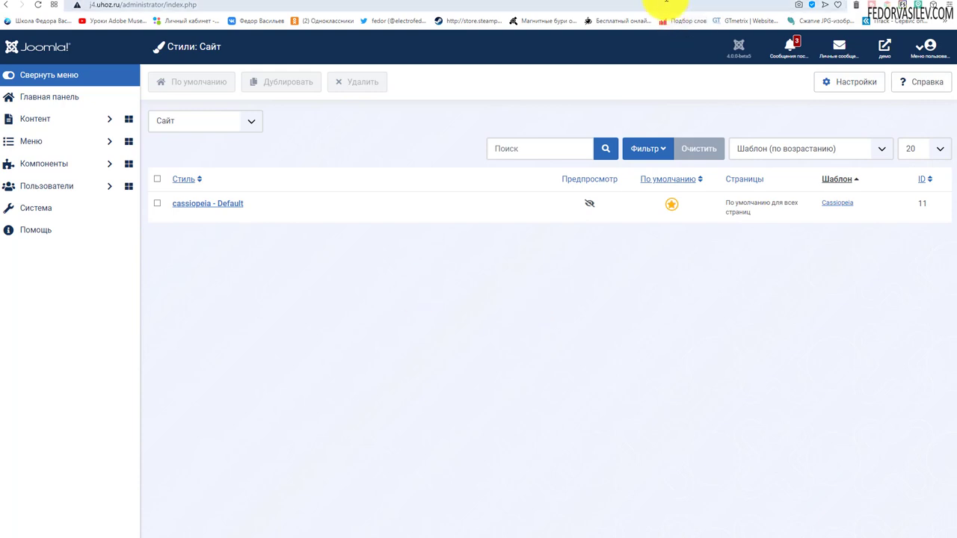
- Download the free Sj Basic4 template from the Joomla 4 templates page on fedorvasilev.com
click(662, 2)
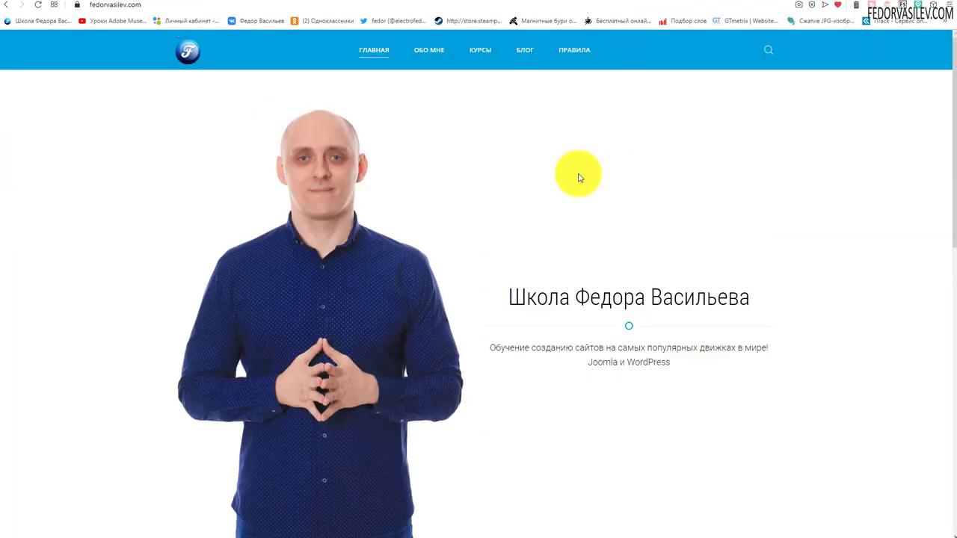
click(159, 7)
scroll(651, 142, down, 10)
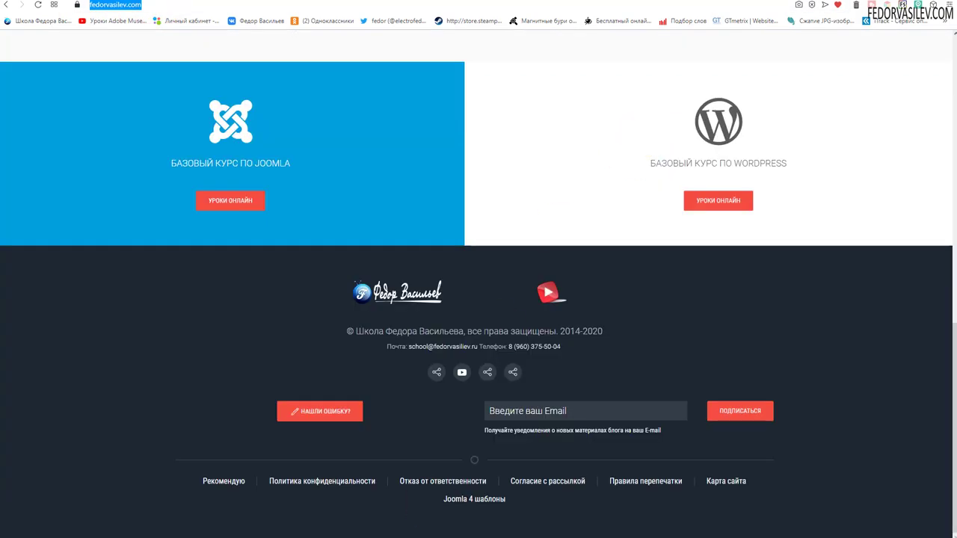
click(479, 502)
scroll(355, 277, down, 1)
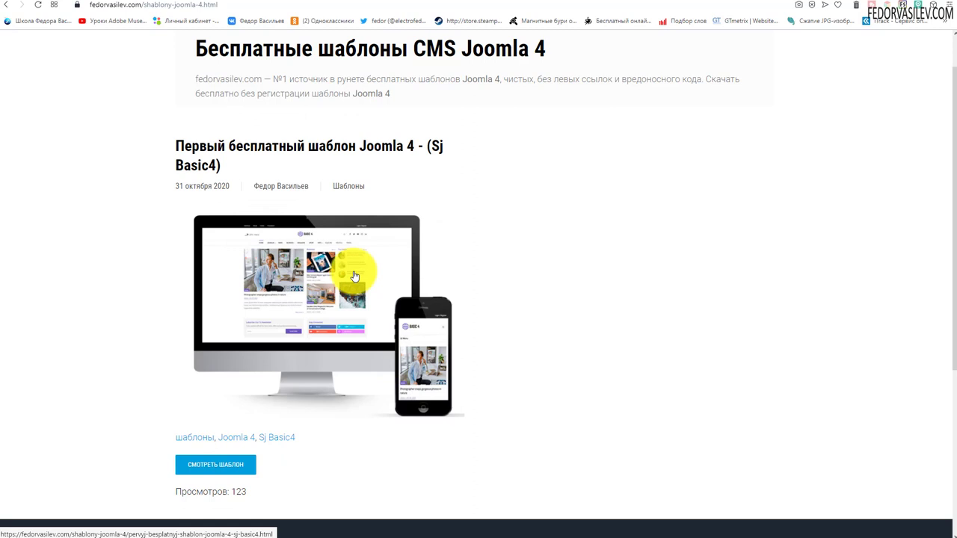
click(355, 277)
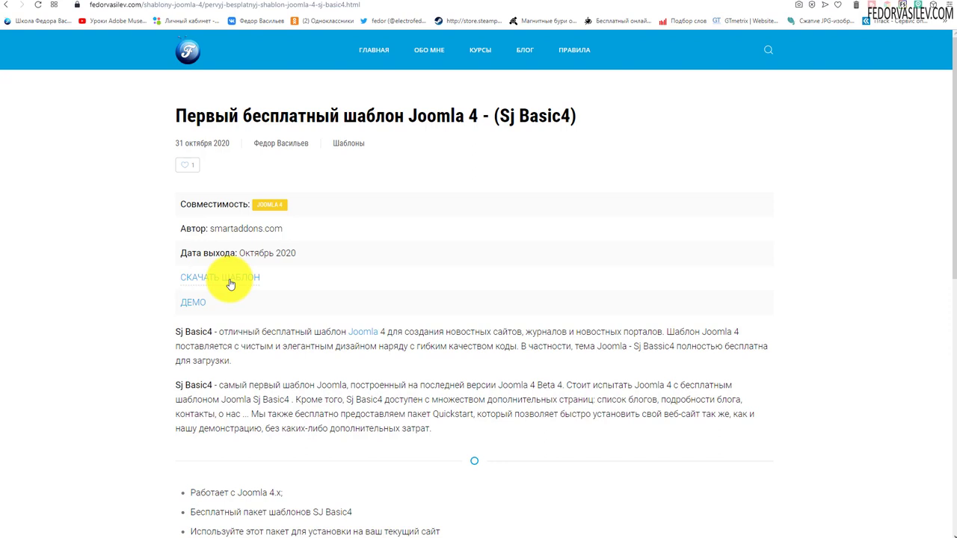
click(229, 283)
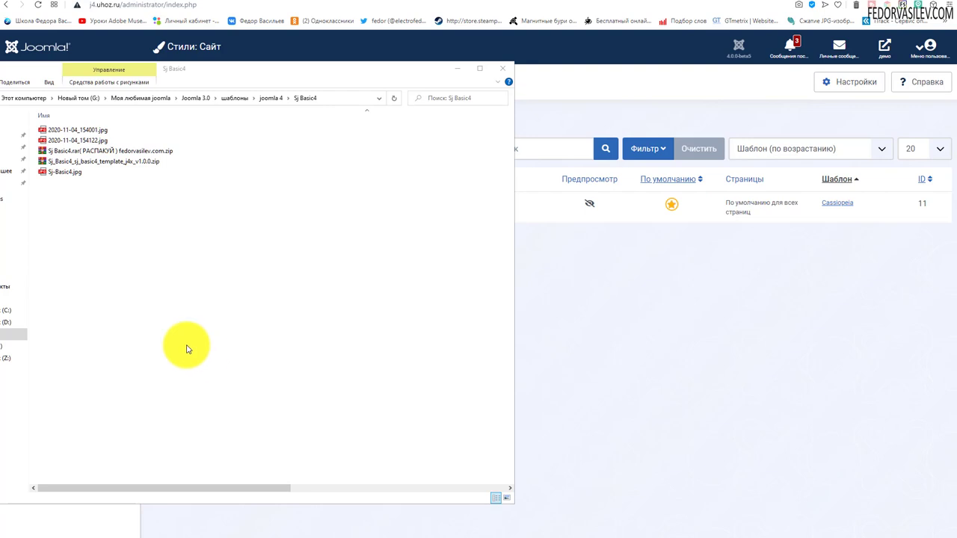
- Examine the extensions, quickstart and template packages inside the Sj Basic4 archive in WinRAR, and locate the separate template zip in its folder
click(92, 150)
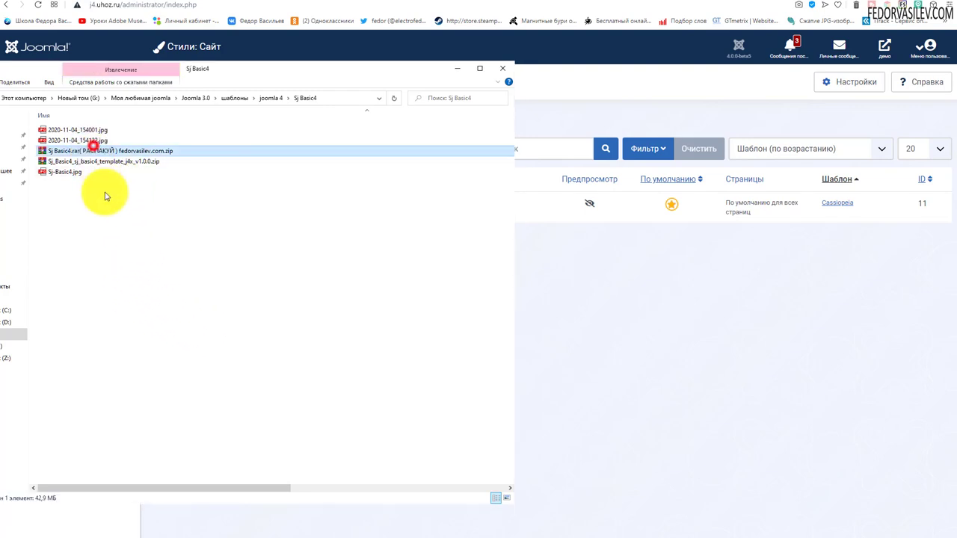
right_click(144, 152)
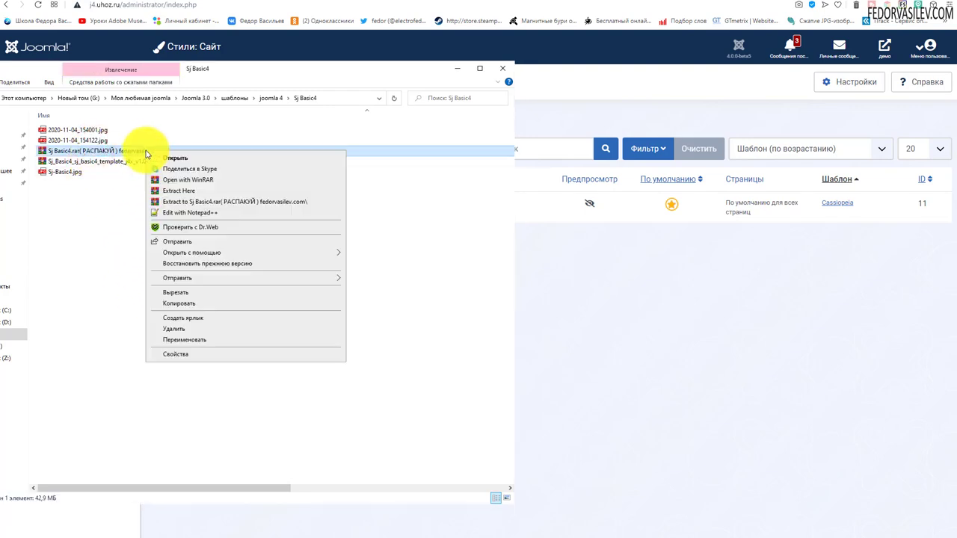
click(176, 183)
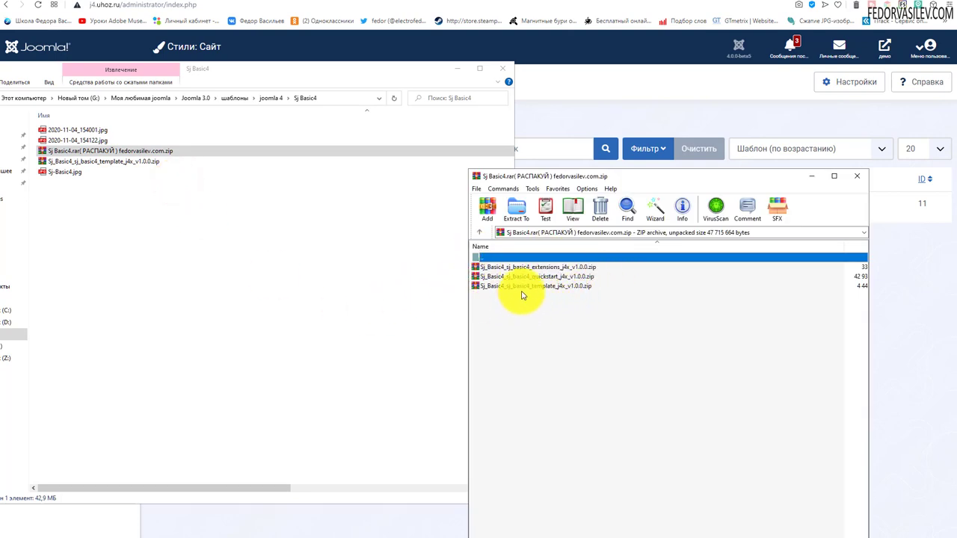
click(535, 276)
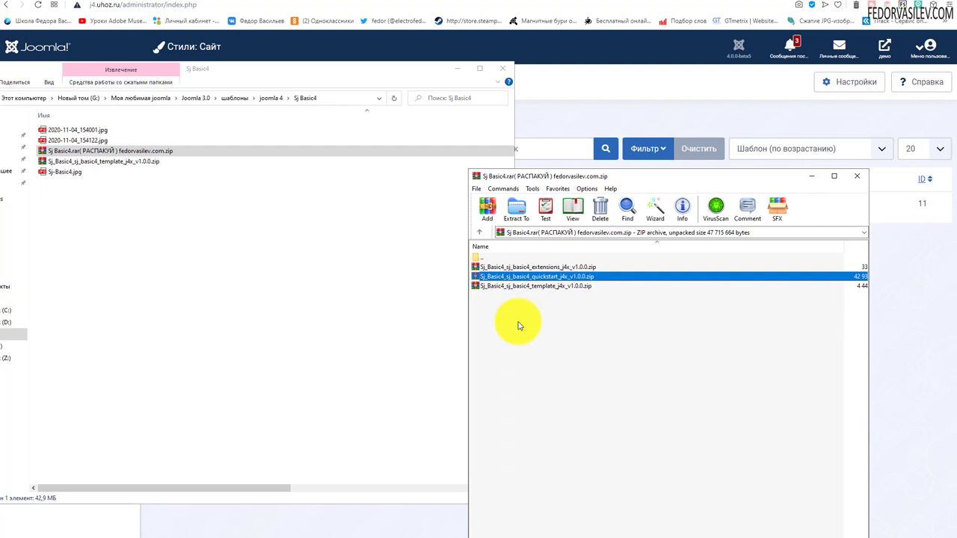
click(533, 267)
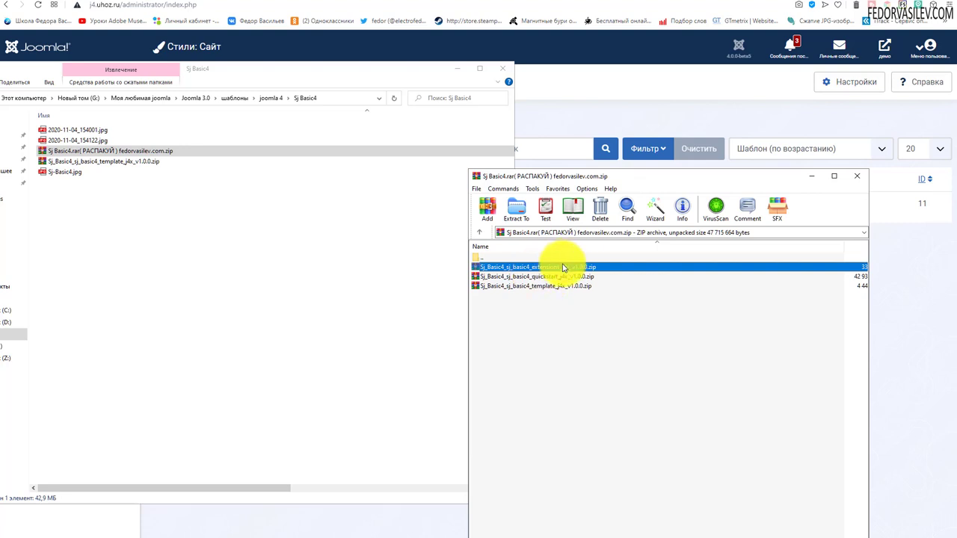
click(518, 286)
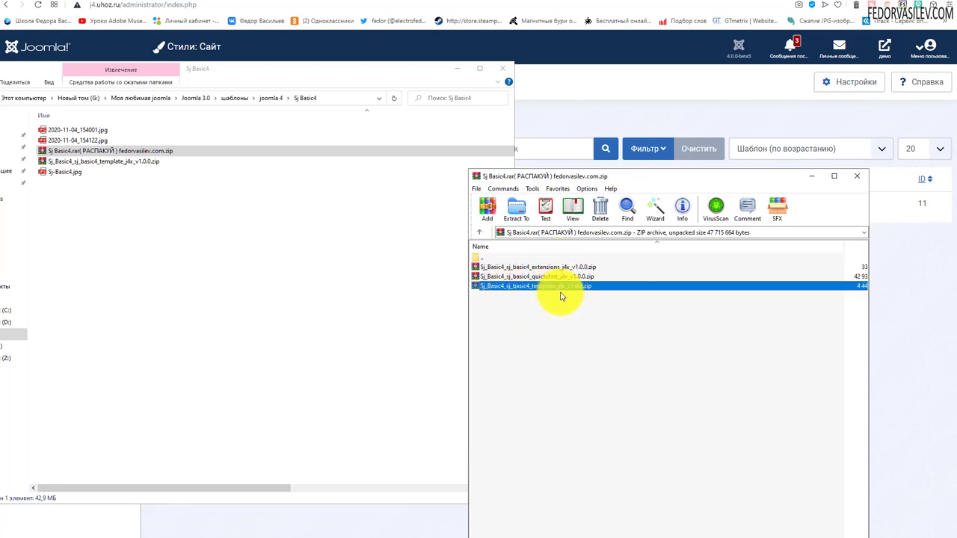
click(857, 175)
click(113, 162)
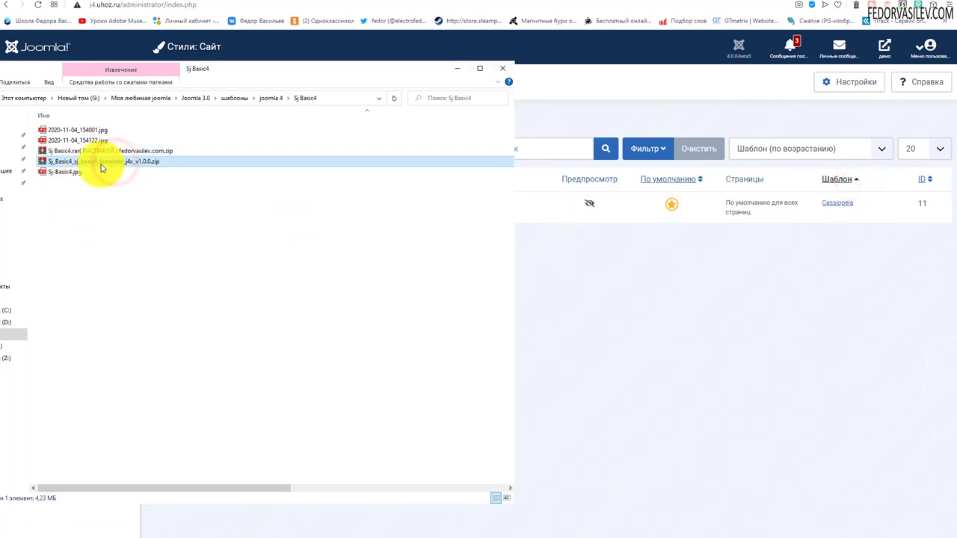
click(458, 69)
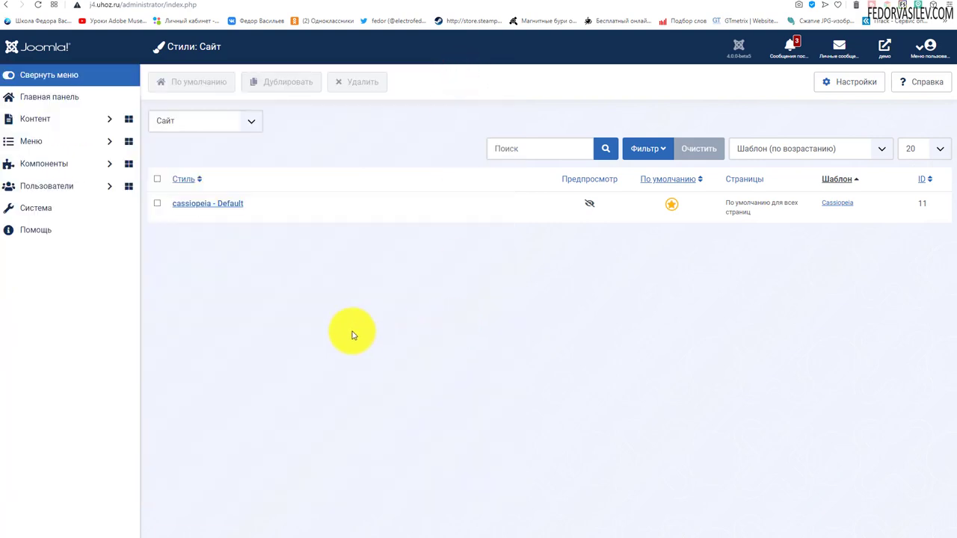
- Install the Sj_Basic4_sj_basic4_template_j4x_v1.0.0.zip package through Joomla's extension file upload and read the installation messages
click(65, 103)
click(34, 213)
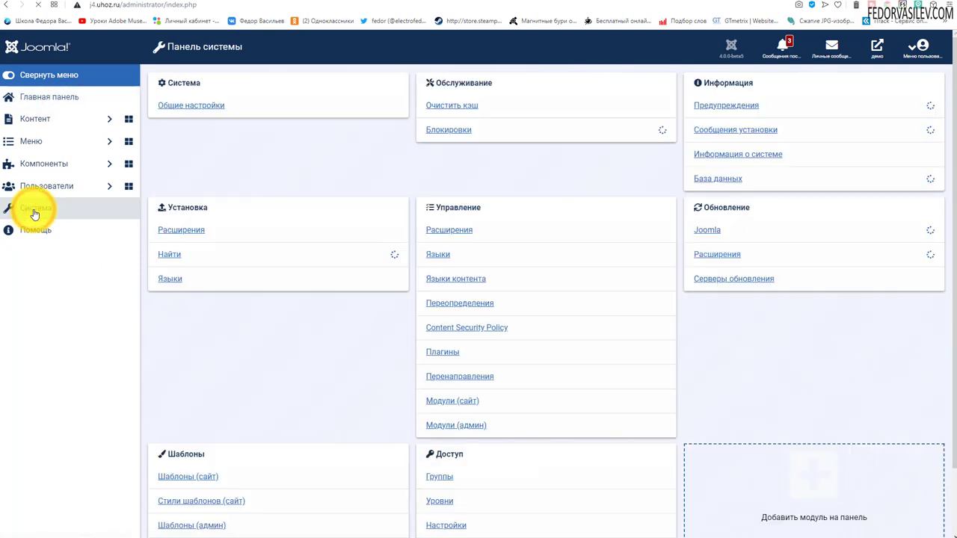
click(183, 157)
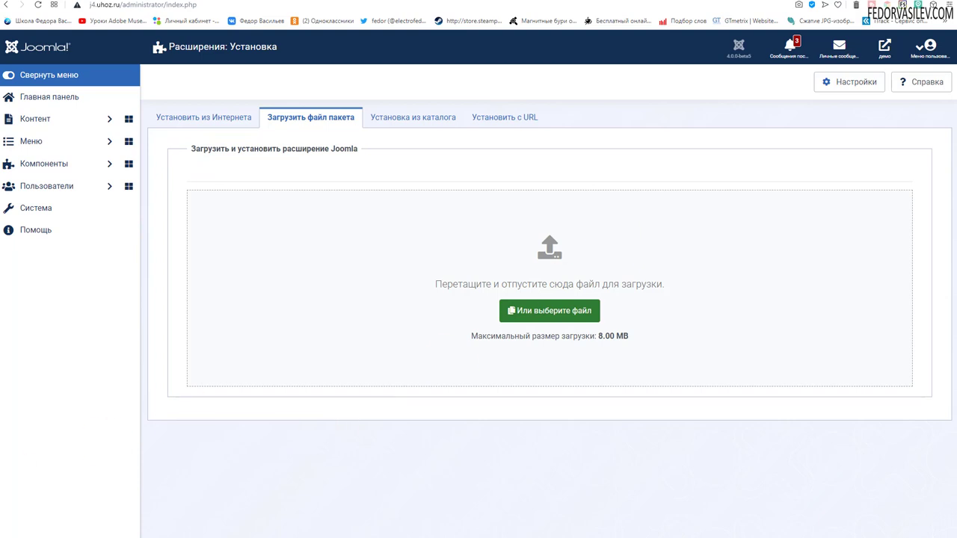
key(alt+Tab)
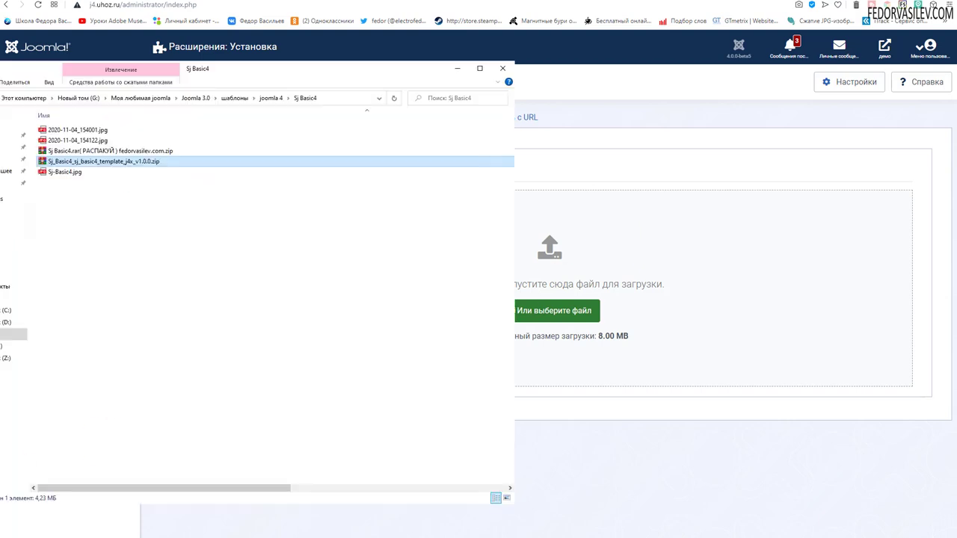
click(88, 163)
drag(88, 163, 646, 237)
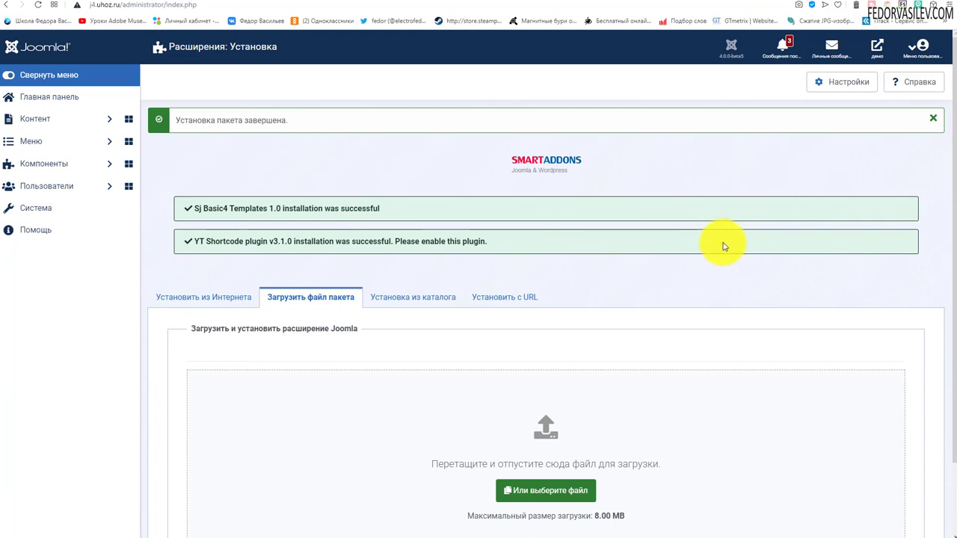
drag(185, 221, 367, 207)
click(275, 250)
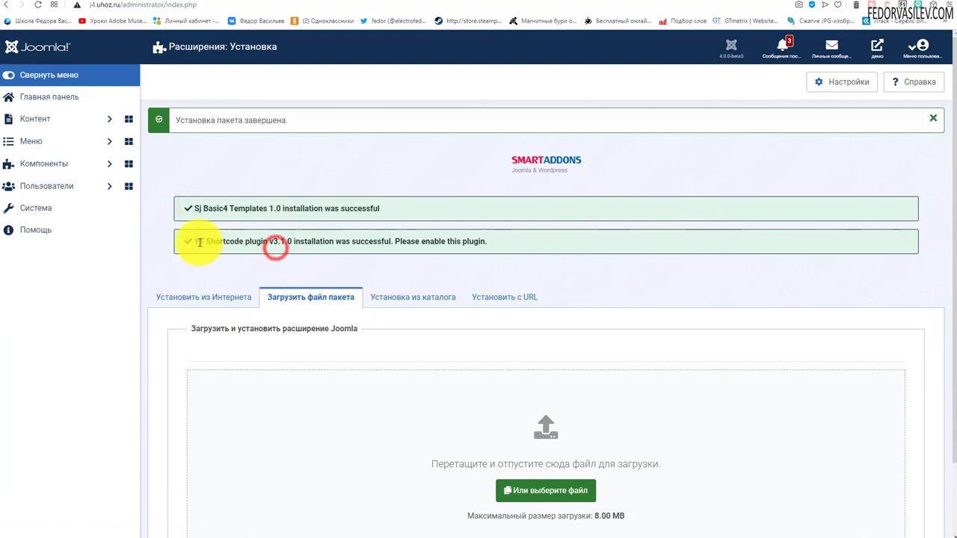
drag(199, 242, 499, 243)
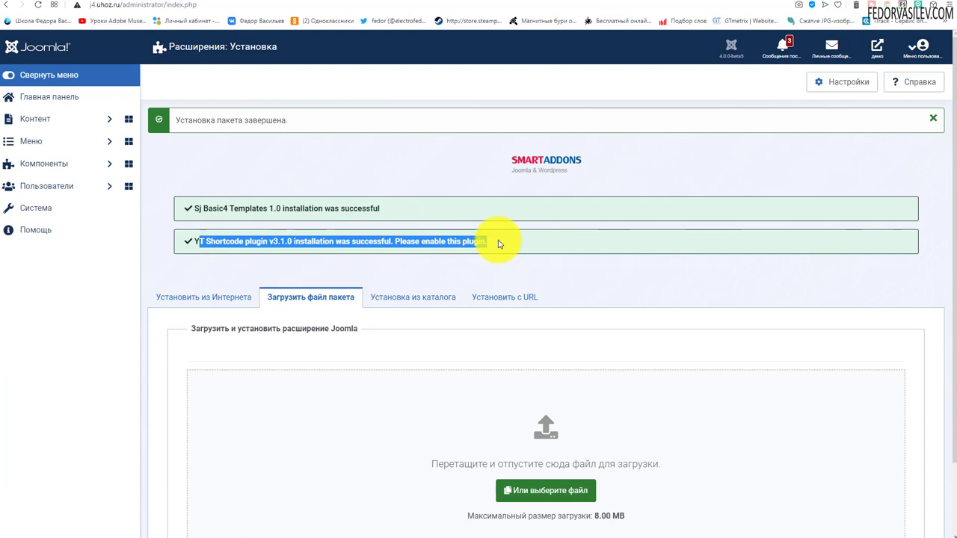
click(591, 232)
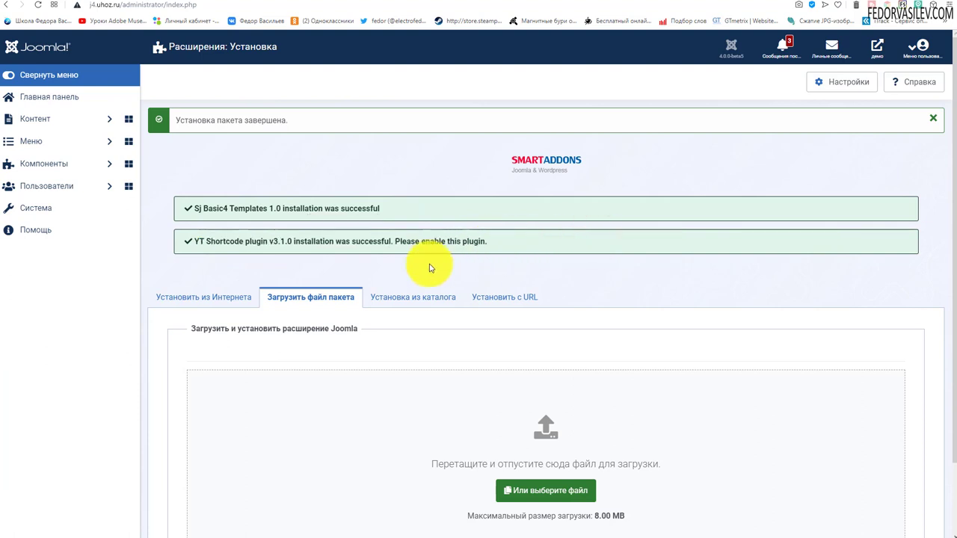
- Make sj_basic4 the default style for the site in the site template styles
click(30, 97)
scroll(41, 210, down, 5)
click(48, 174)
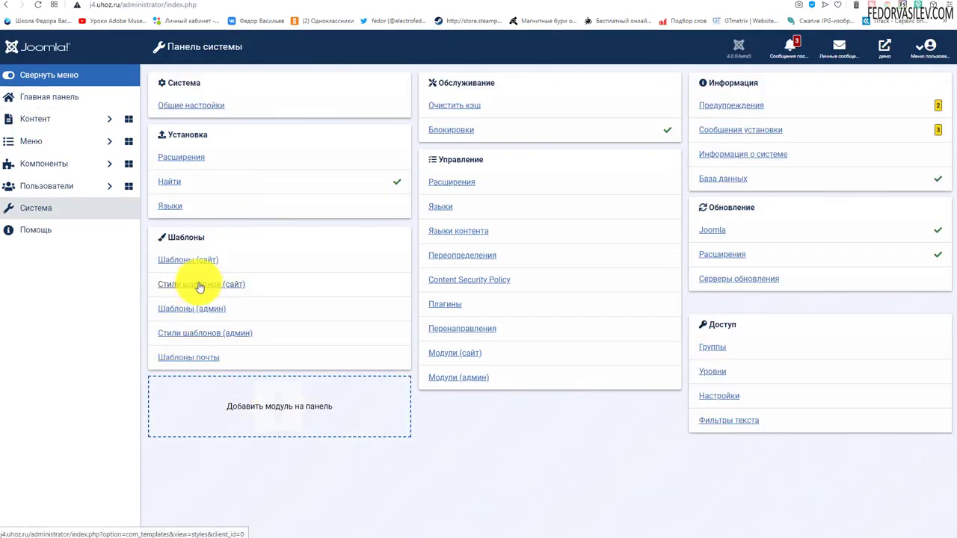
click(199, 285)
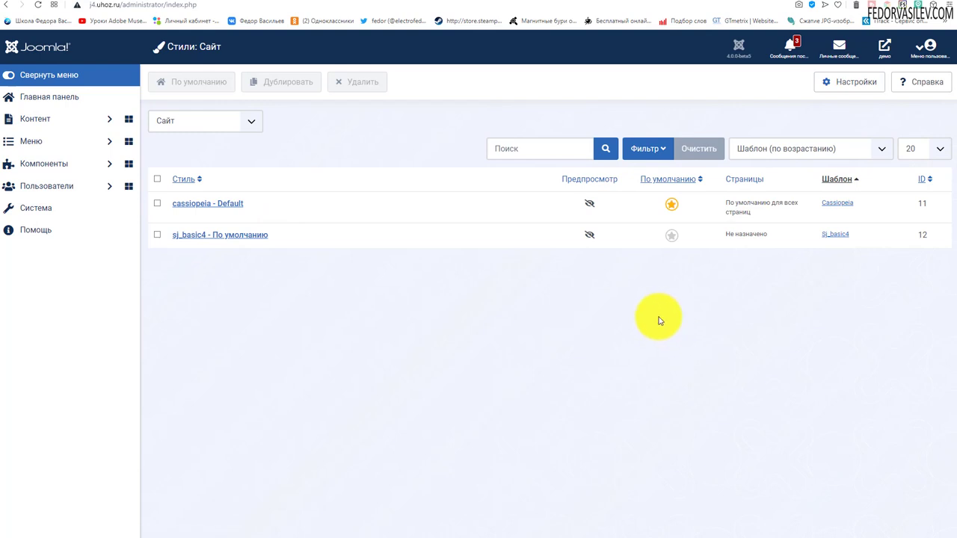
click(671, 238)
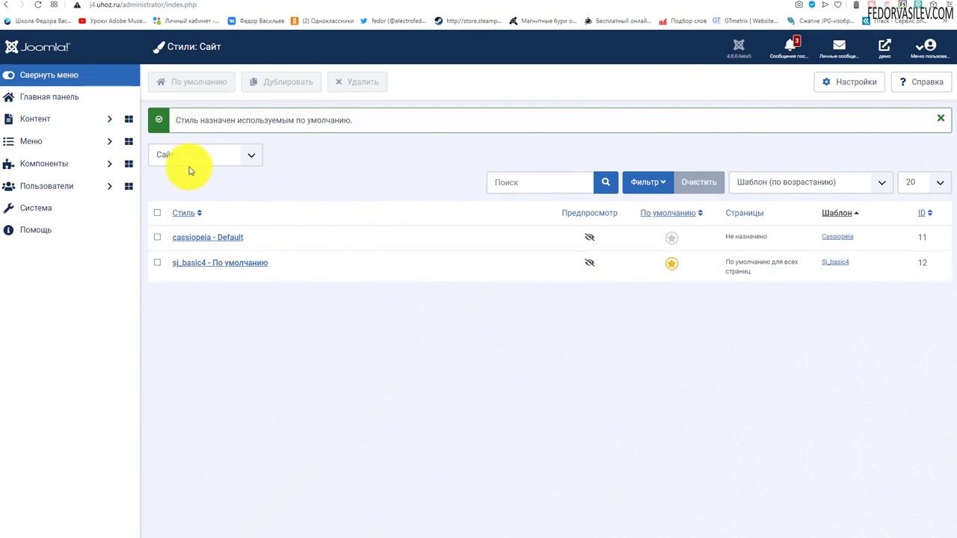
- Reload the public site's home page to view it with the Sj Basic4 template
click(767, 2)
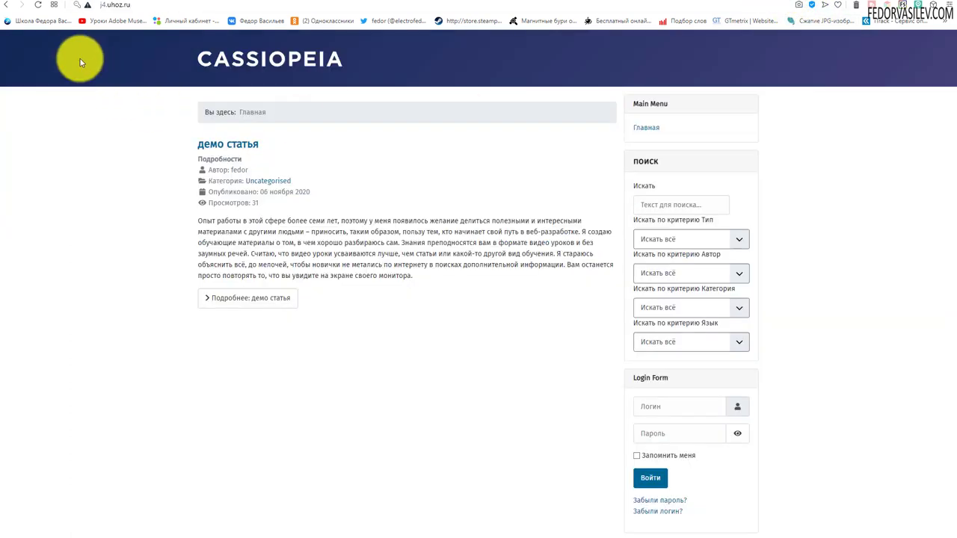
click(37, 5)
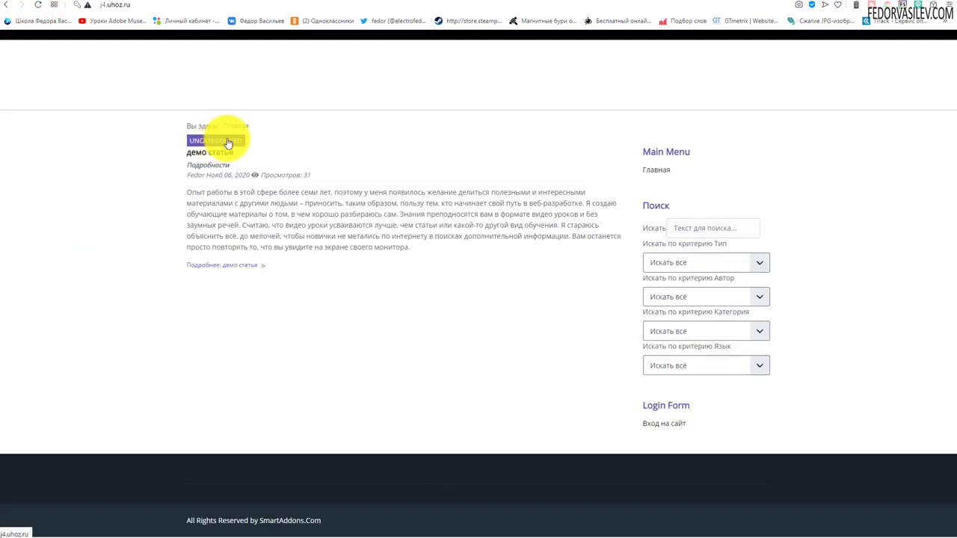
click(642, 142)
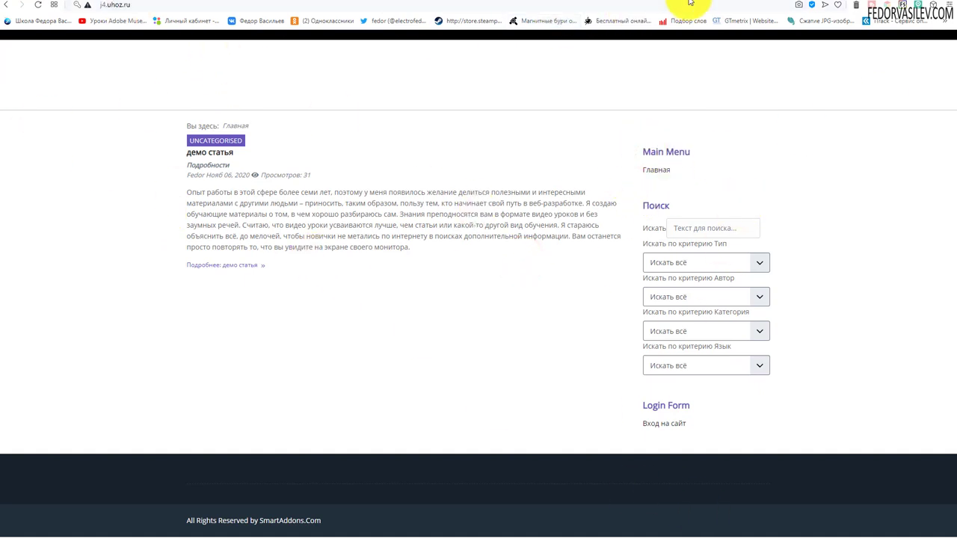
- Open the full demo article "демо статья" from the public home page to view it in the new template
click(235, 140)
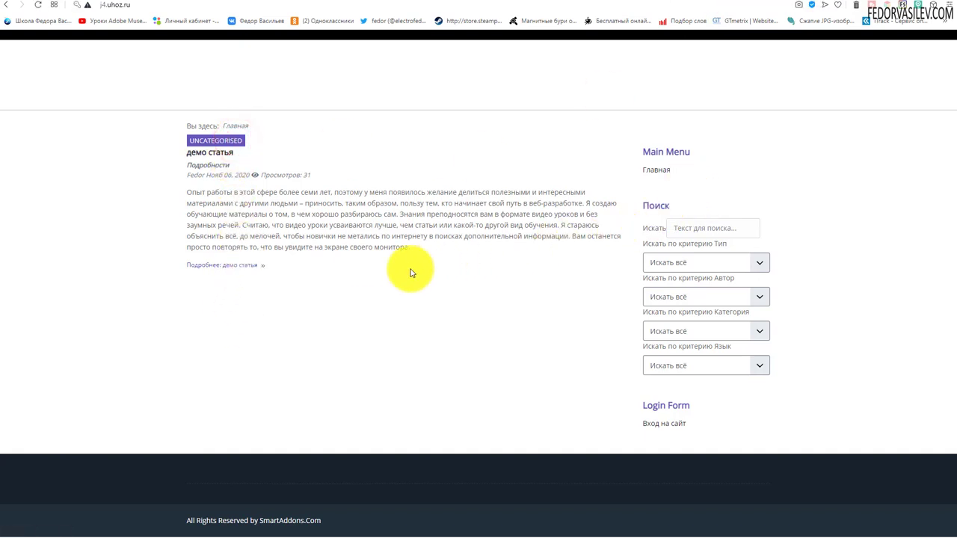
click(243, 268)
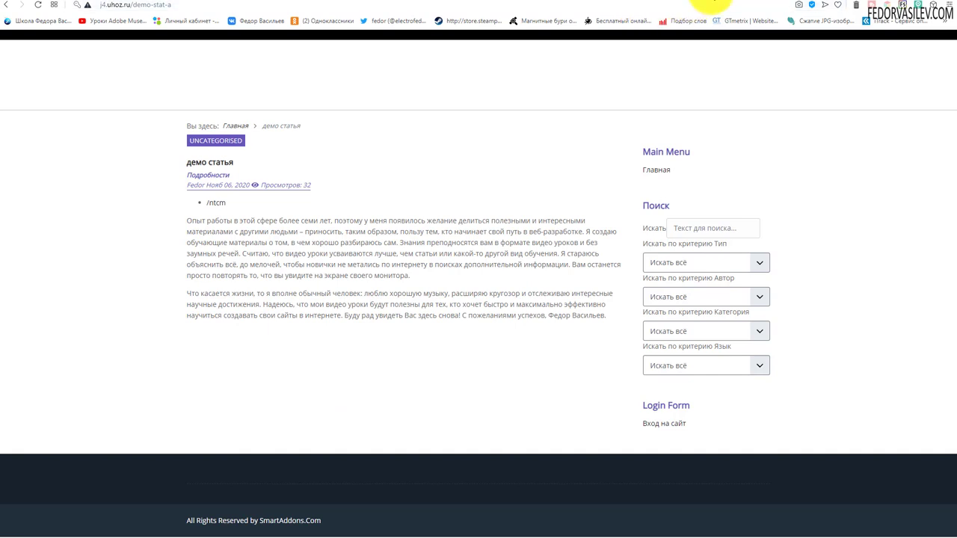
- Review the details, additional parameters and menu assignment of the sj_basic4 site template style, and close it without changes
click(711, 2)
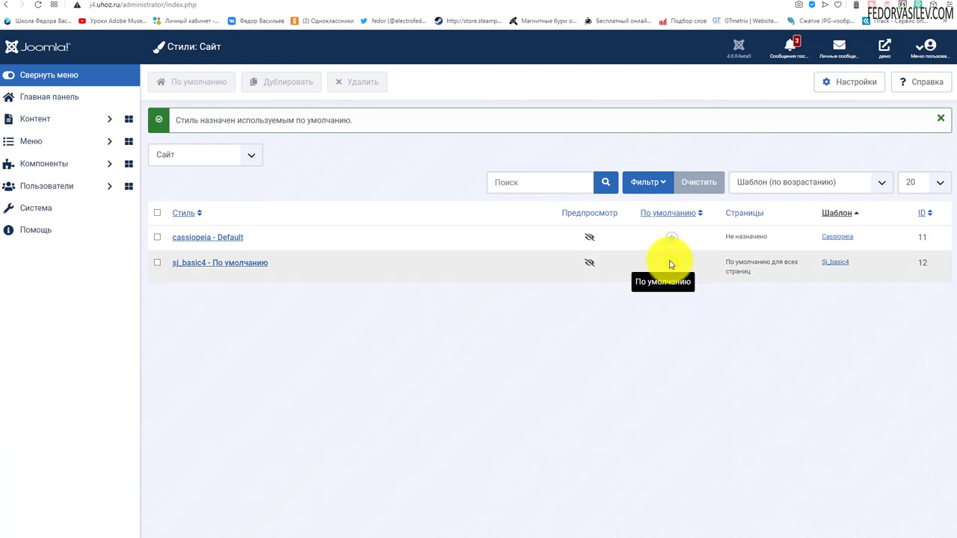
click(246, 262)
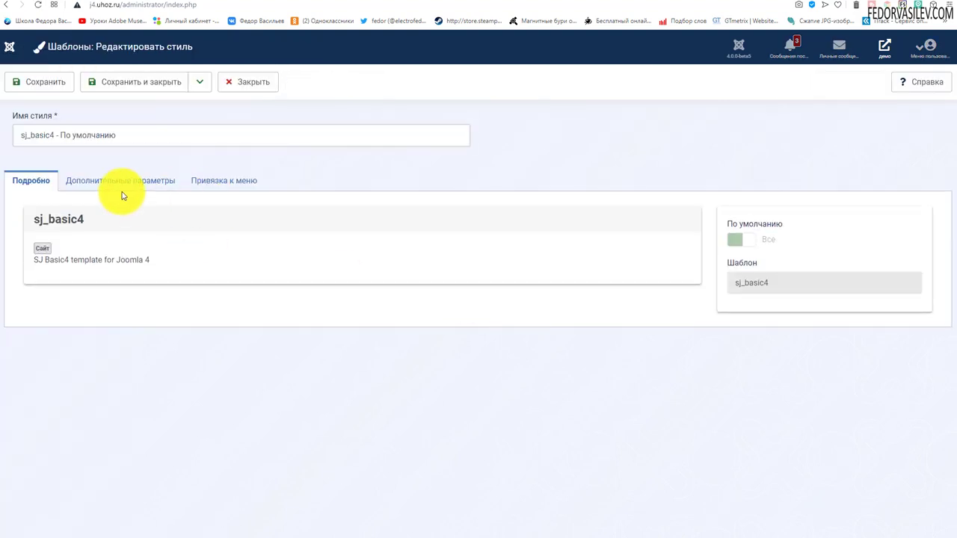
click(126, 181)
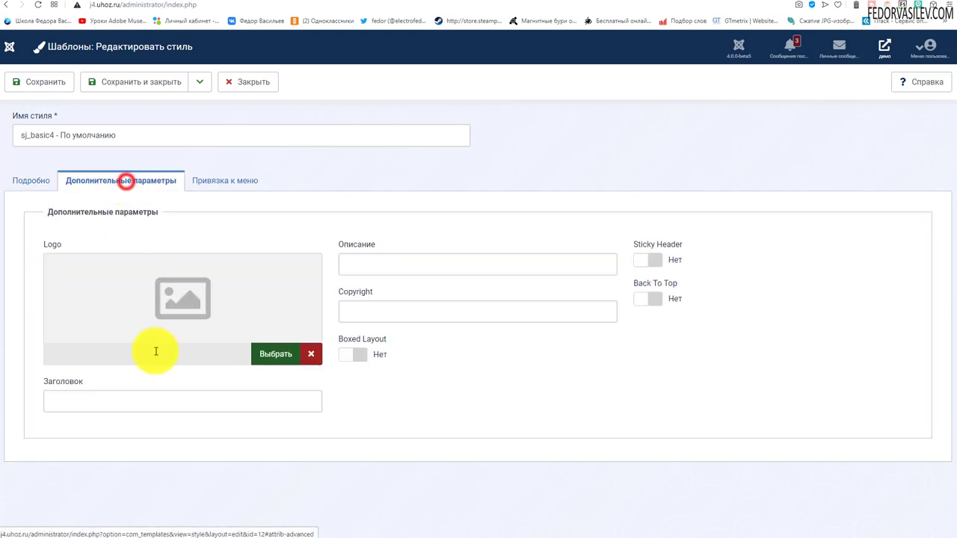
click(258, 175)
click(34, 181)
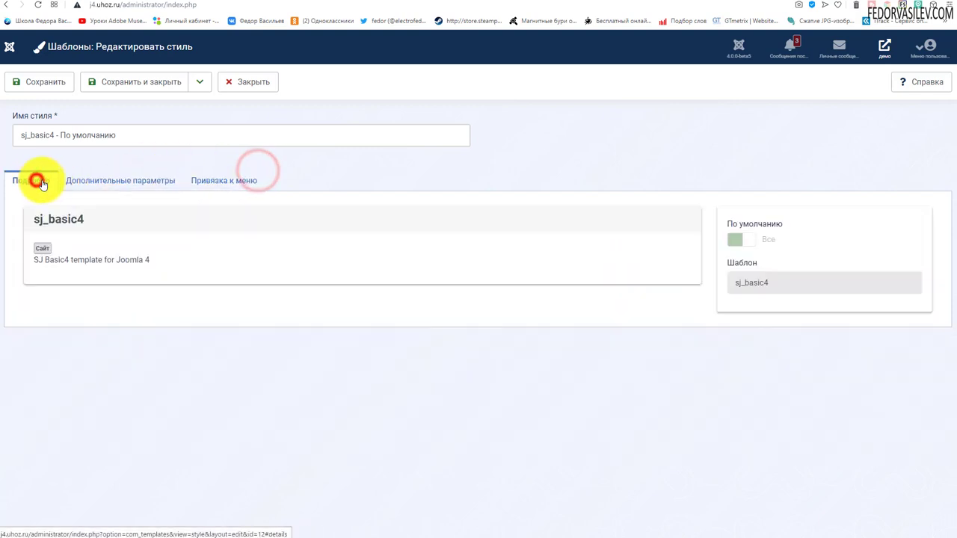
click(252, 88)
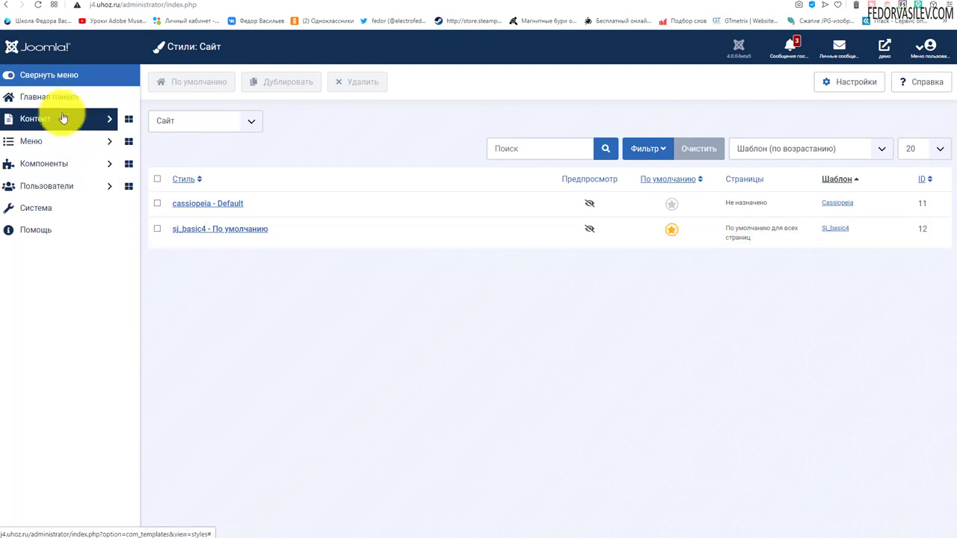
- Sort the system plugins by descending ID, enable the YT Shortcodes plugin and reload the demo article on the public site
click(68, 217)
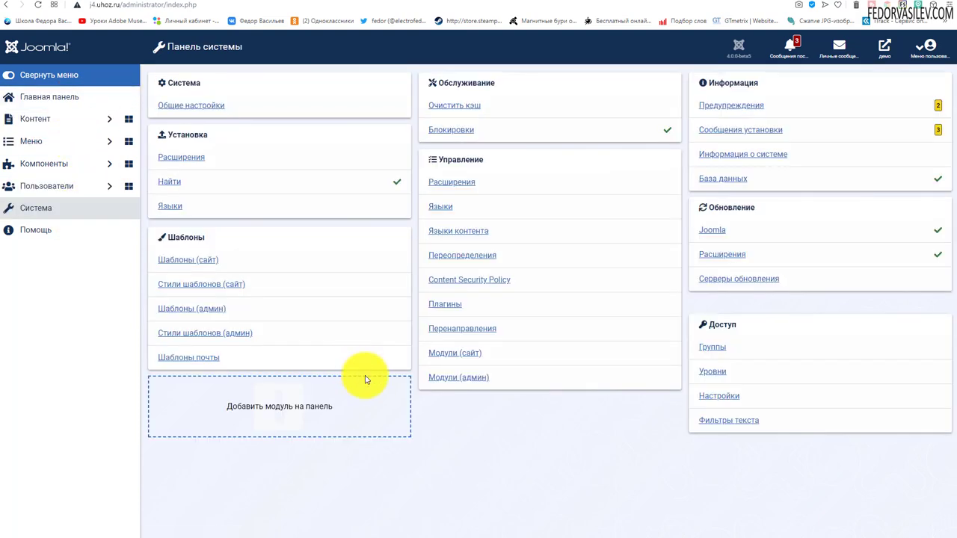
click(445, 305)
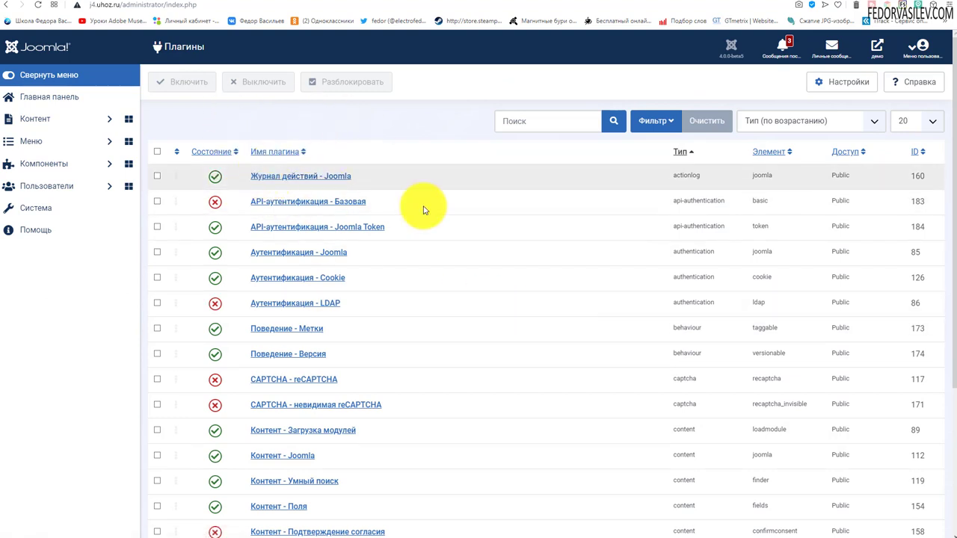
click(917, 155)
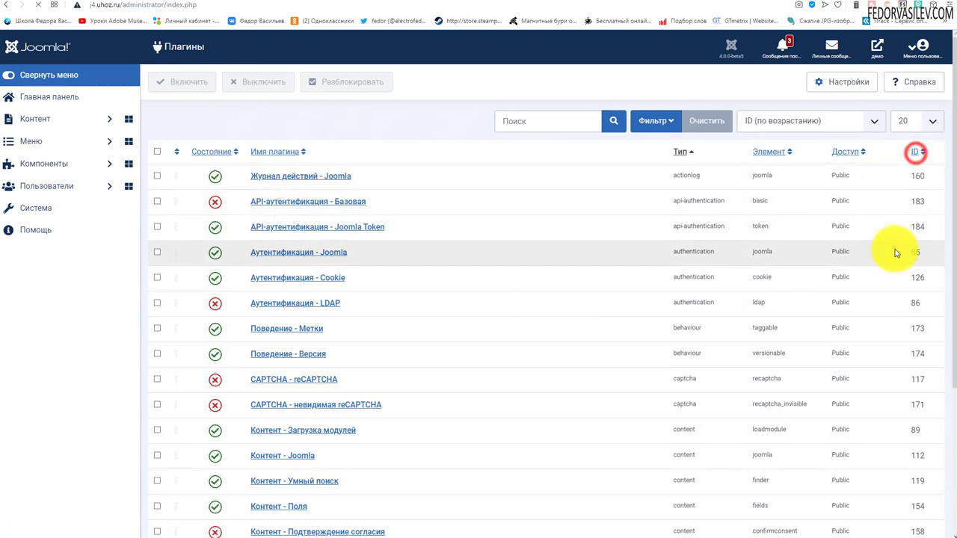
click(912, 154)
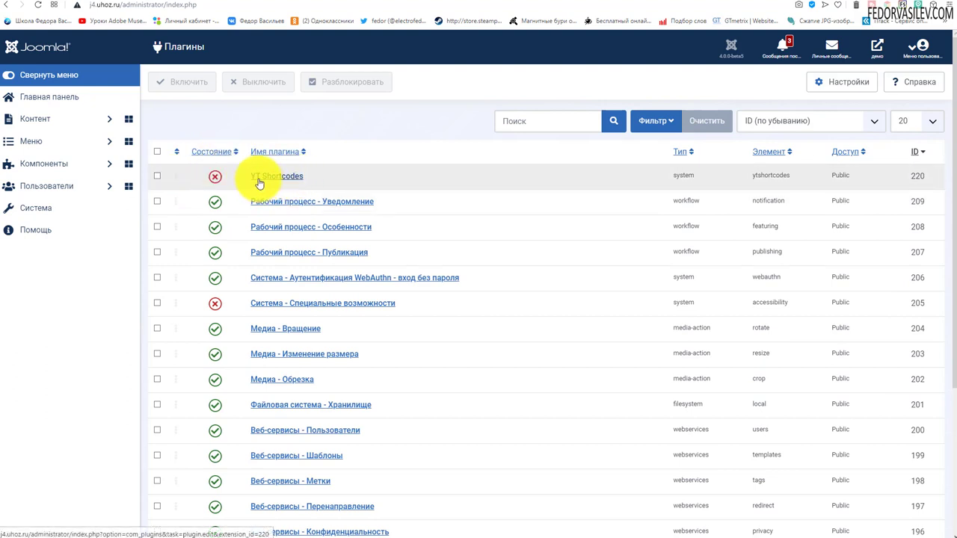
click(215, 180)
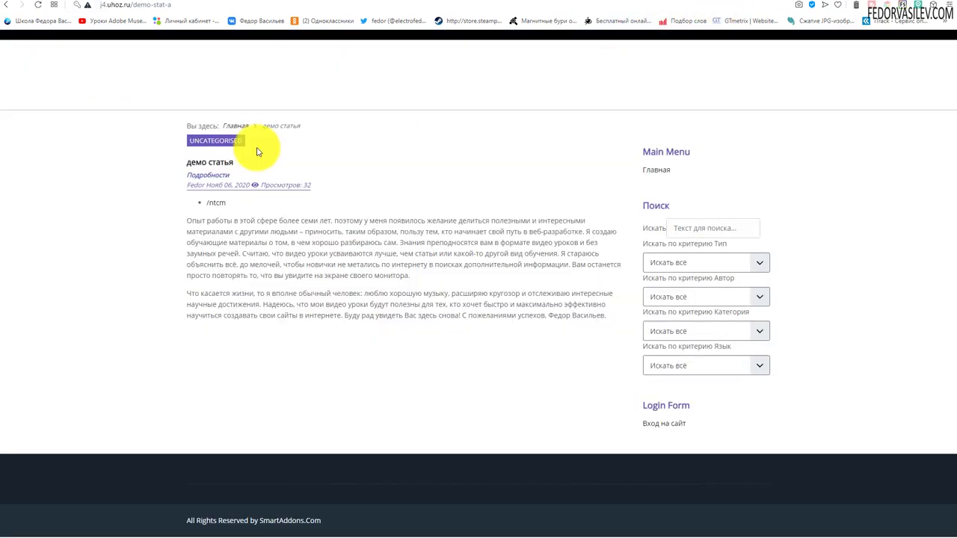
click(37, 4)
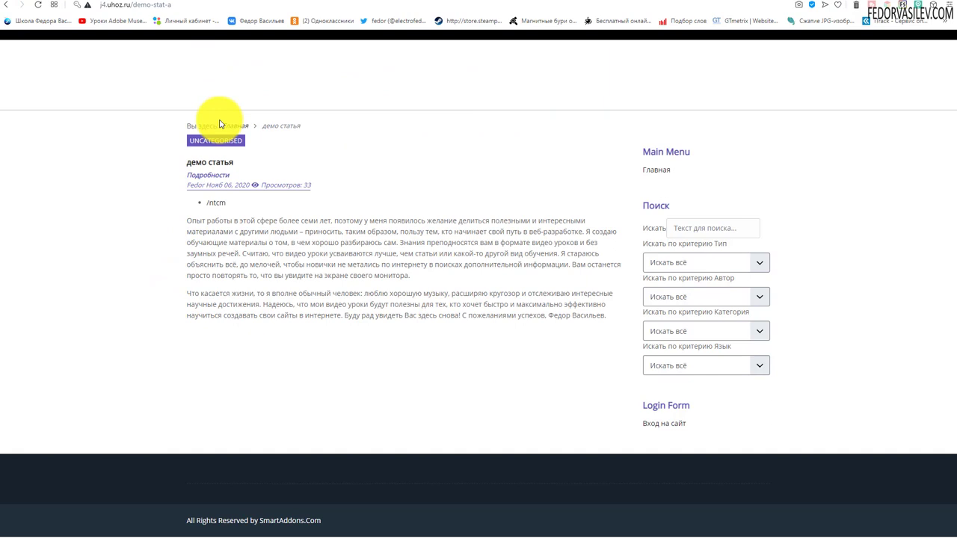
key(ctrl+Tab)
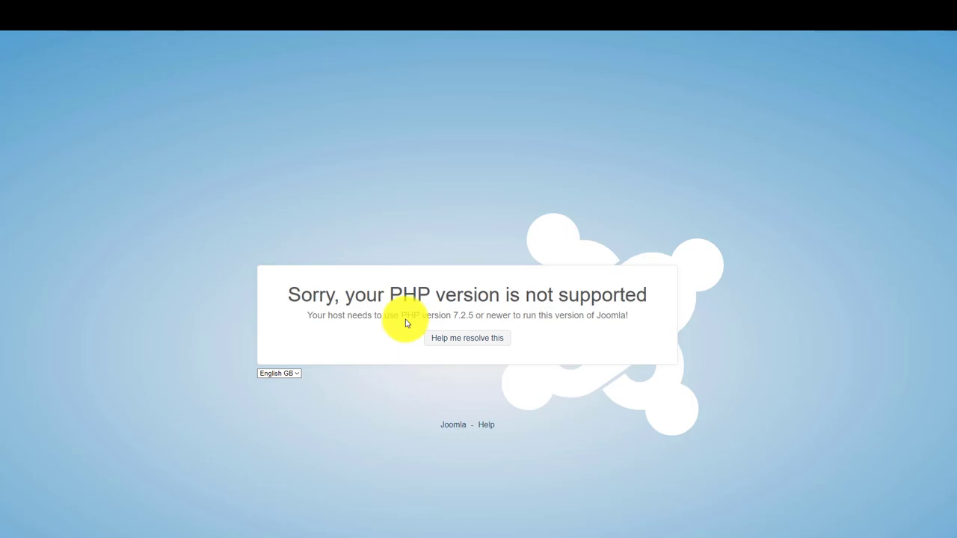
click(431, 316)
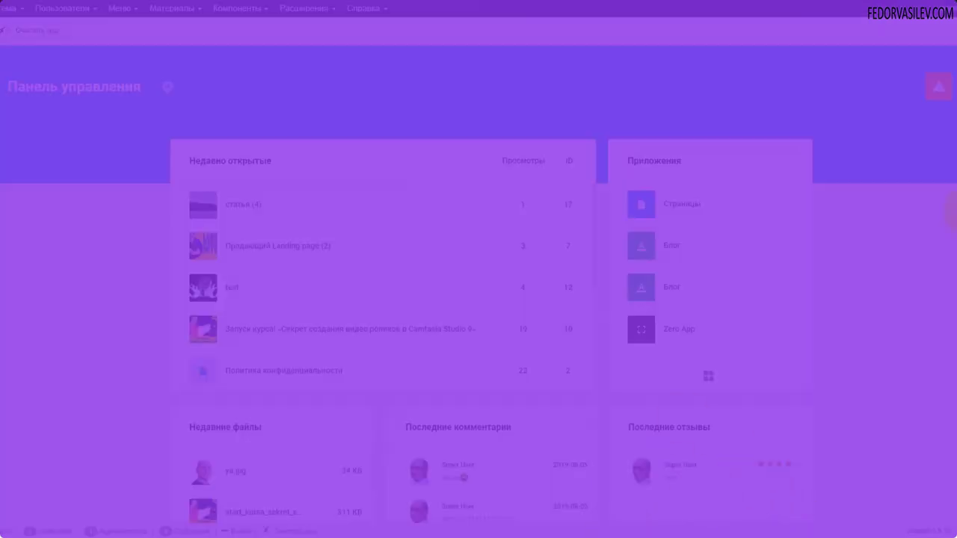
click(947, 90)
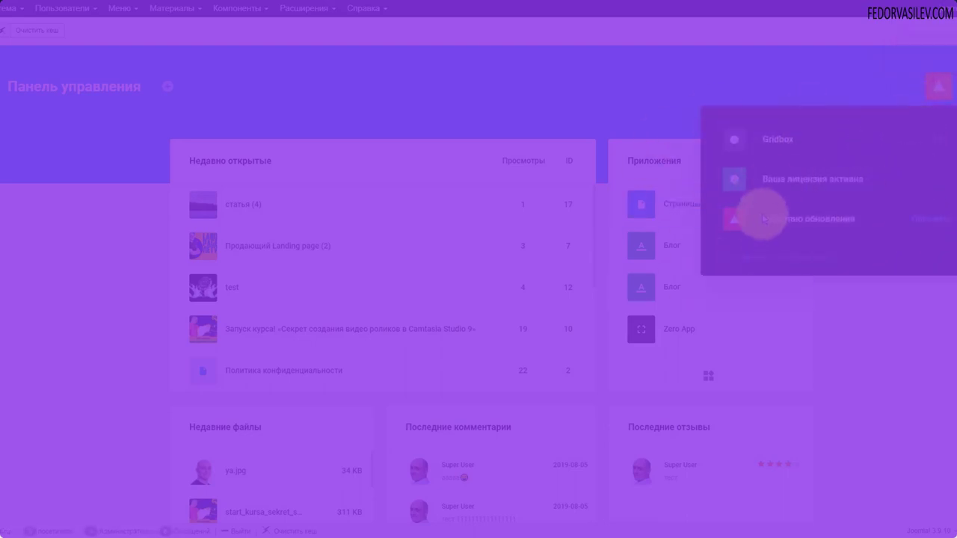
click(766, 157)
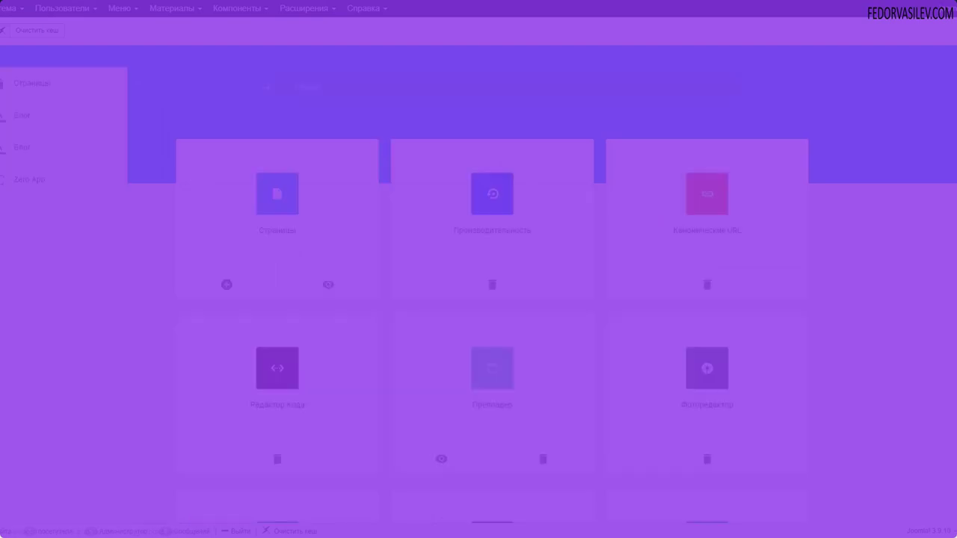
click(15, 185)
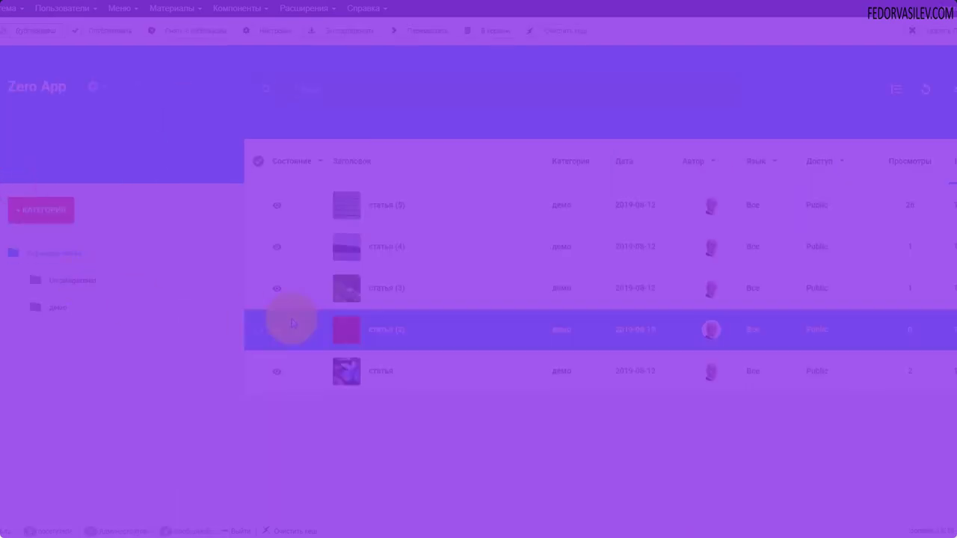
click(93, 87)
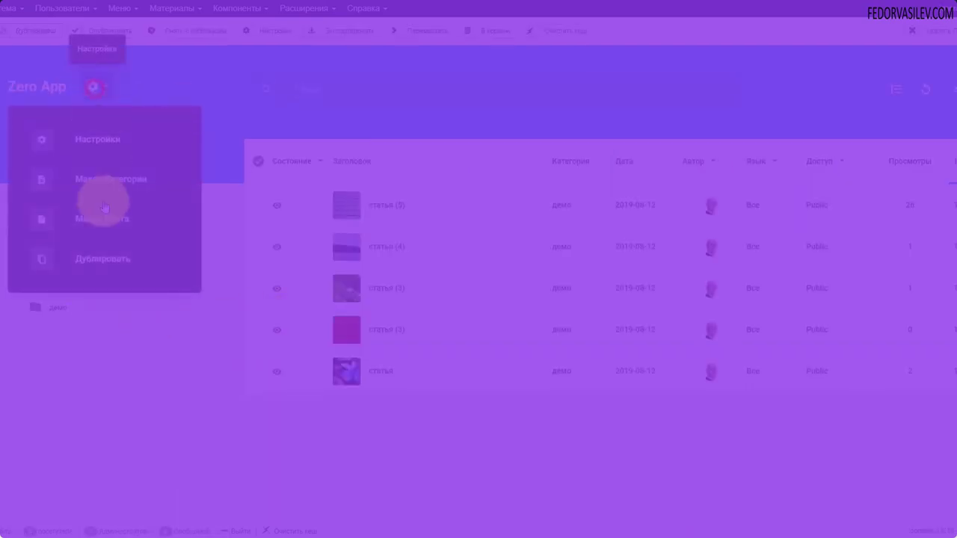